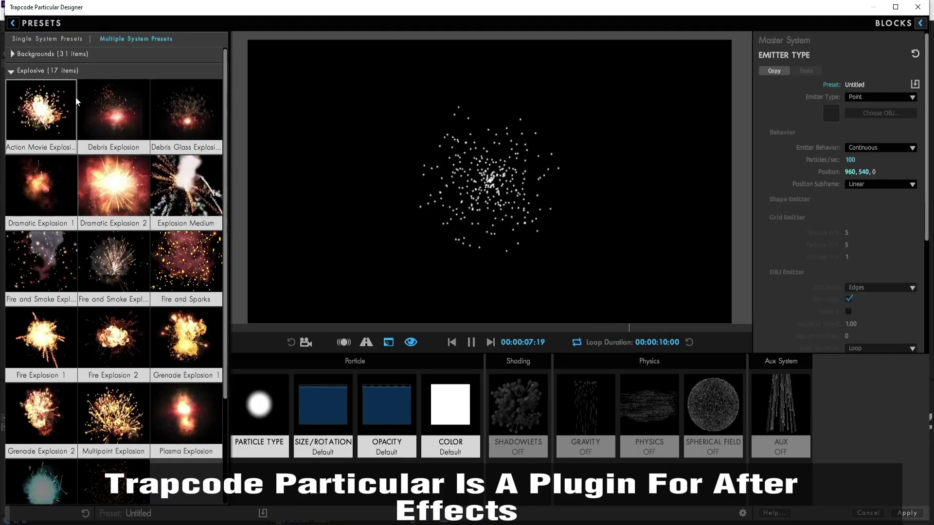
# Step: Close Particular Designer to return to the Particular effect's controls in After Effects
pyautogui.moveTo(226, 99); pyautogui.dragTo(226, 181)
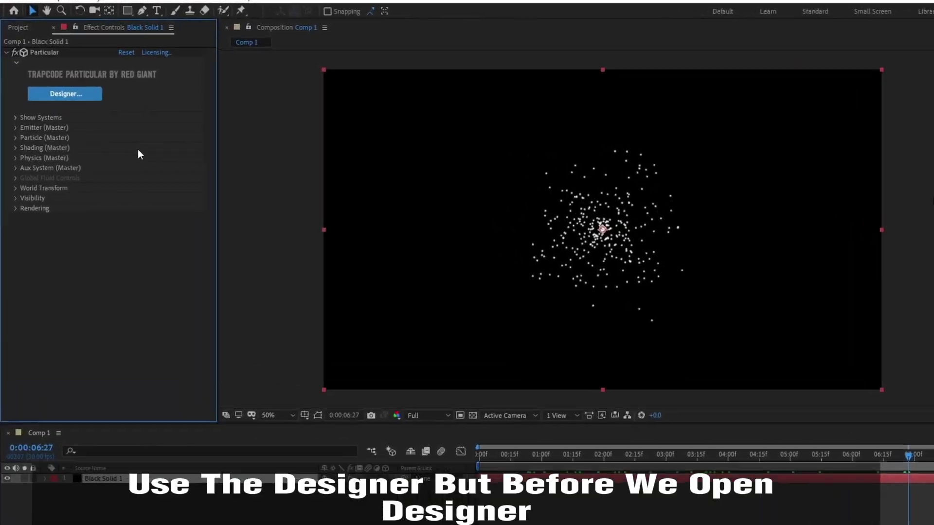
# Step: Expand Show Systems to list the Master System, then begin adding another system
pyautogui.click(19, 116)
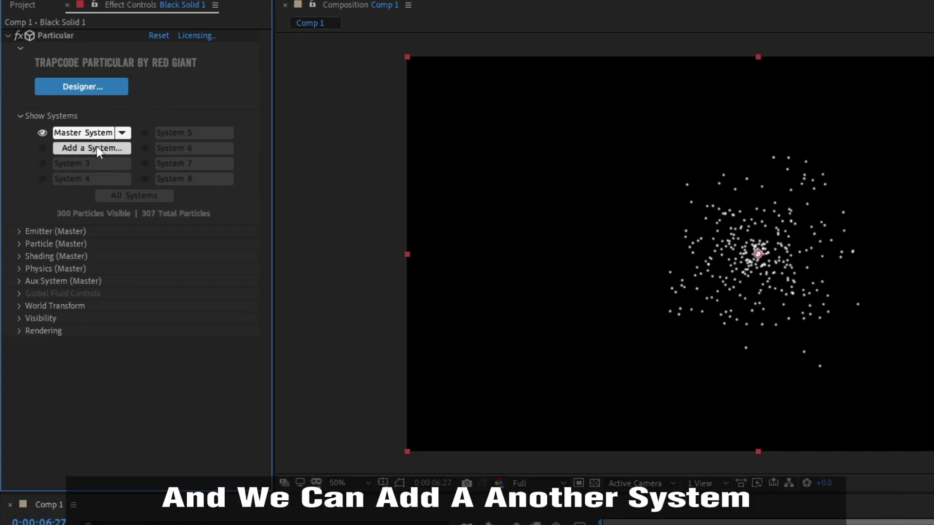
pyautogui.click(96, 147)
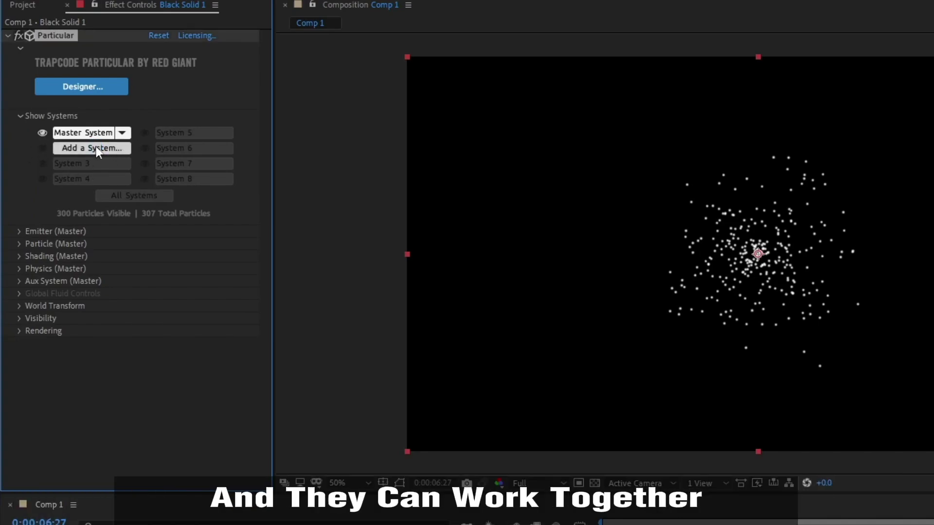
# Step: Open Particular Designer and briefly show, then hide, the Blocks library
pyautogui.click(70, 88)
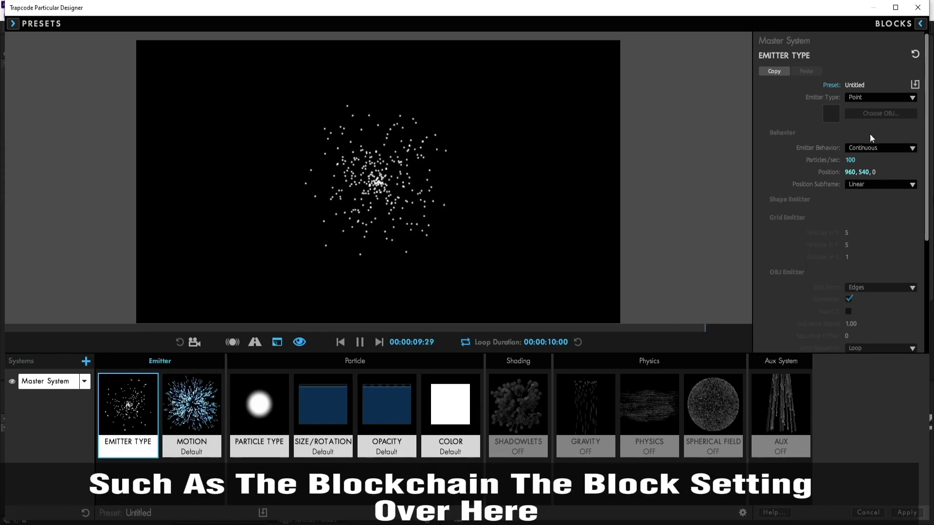
pyautogui.click(919, 24)
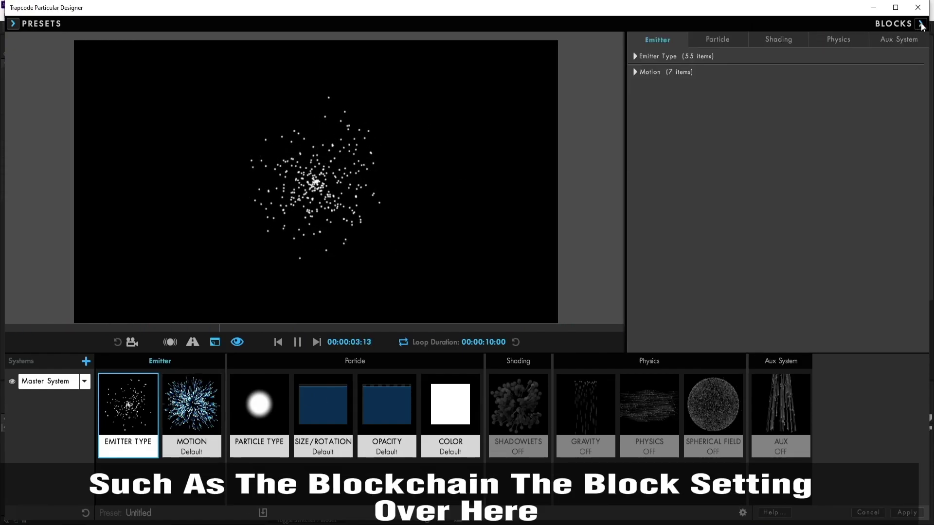
pyautogui.click(919, 24)
# Step: Browse the Single and Multiple System preset categories, then collapse the Presets panel
pyautogui.click(13, 23)
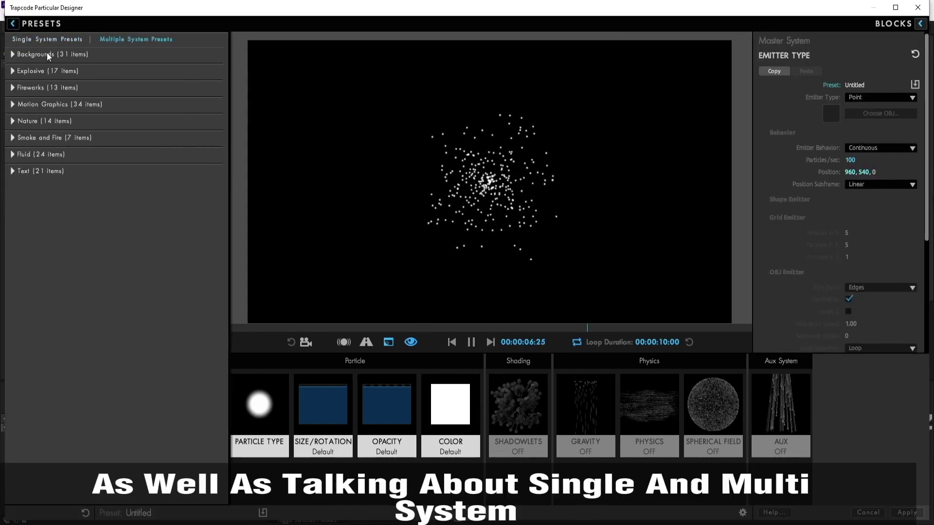
pyautogui.click(37, 39)
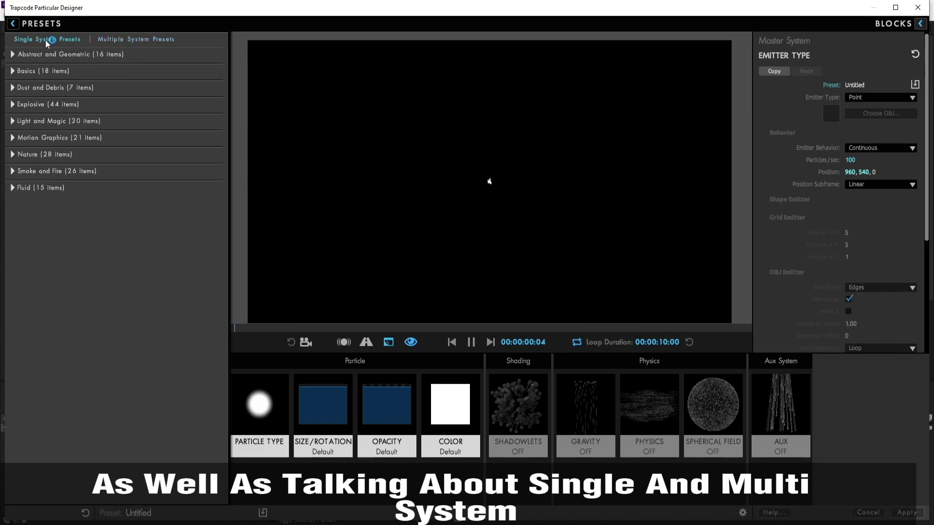
pyautogui.click(129, 40)
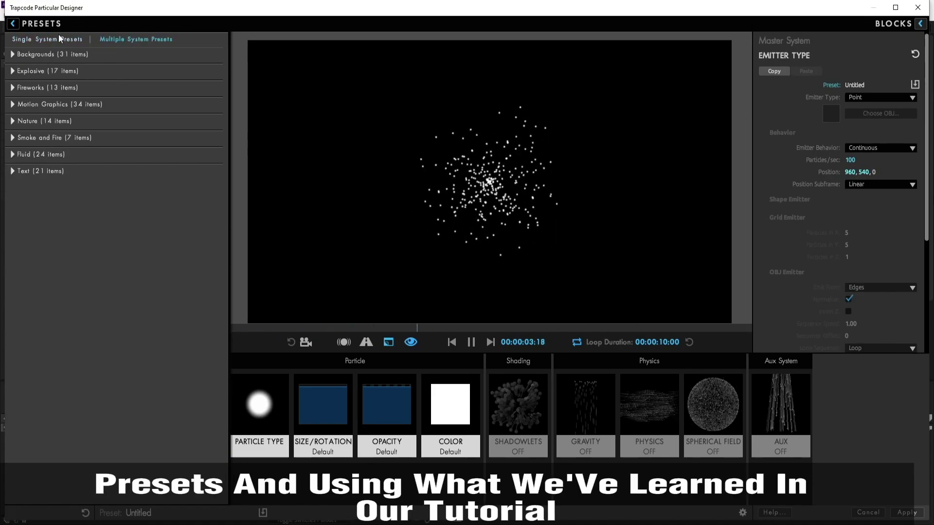
pyautogui.click(58, 38)
pyautogui.click(12, 71)
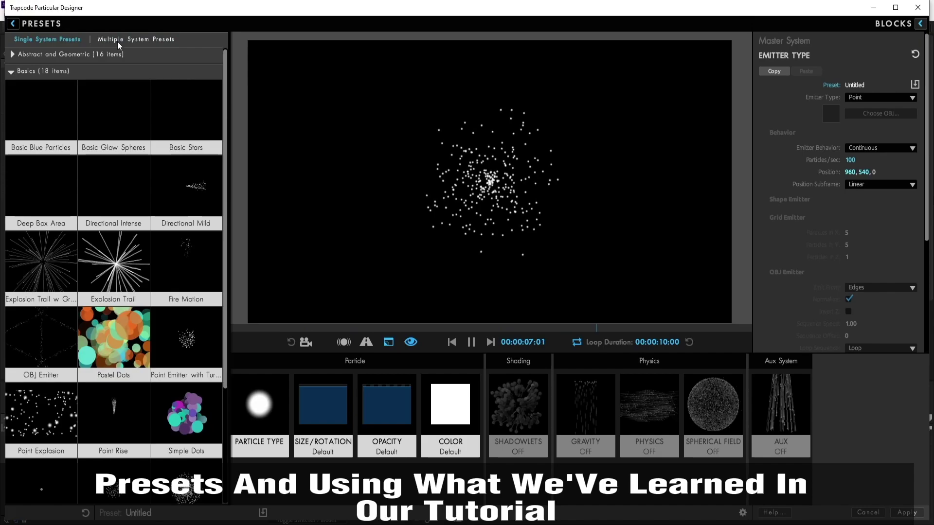
pyautogui.click(117, 40)
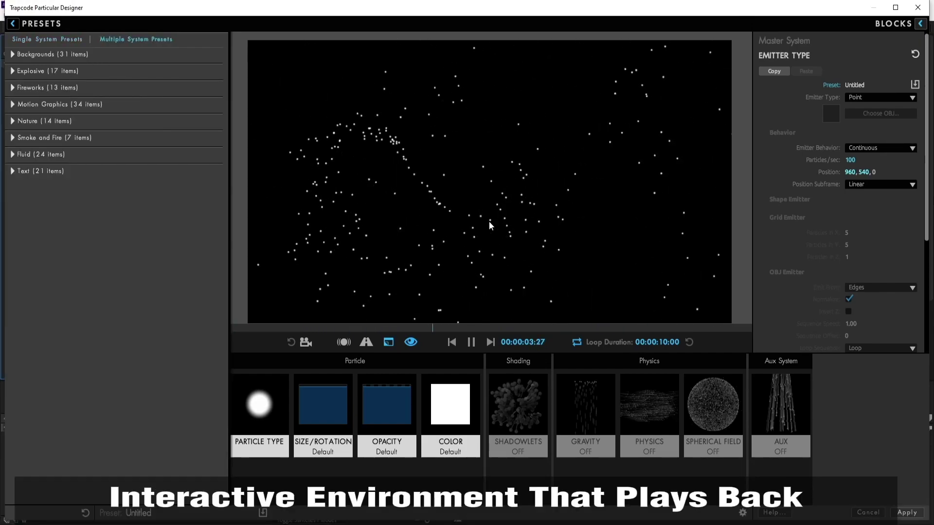
pyautogui.click(13, 23)
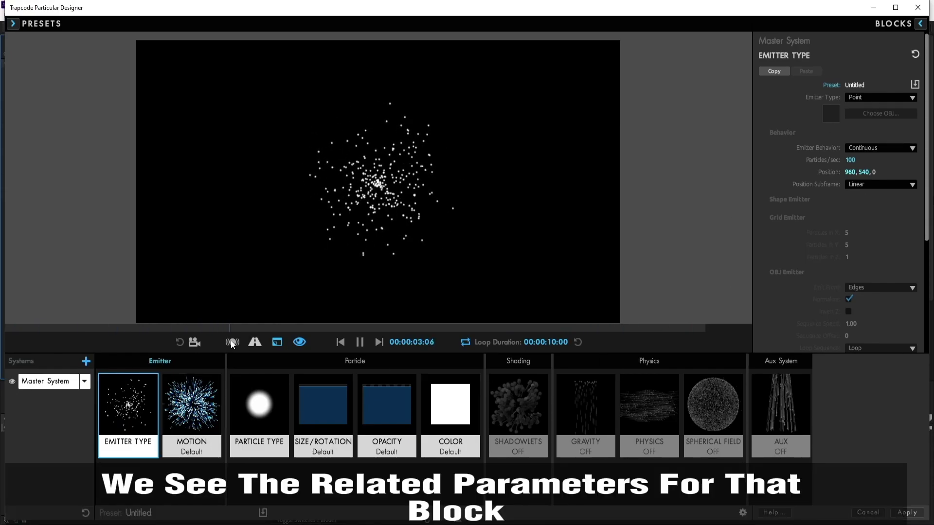
# Step: Show the Motion block parameters, glancing at Particle Type along the way
pyautogui.click(191, 409)
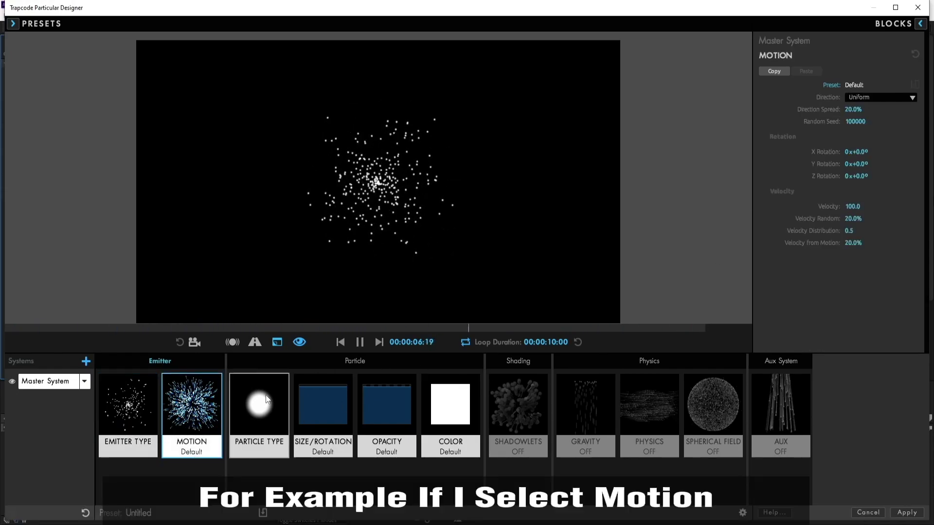
pyautogui.click(259, 408)
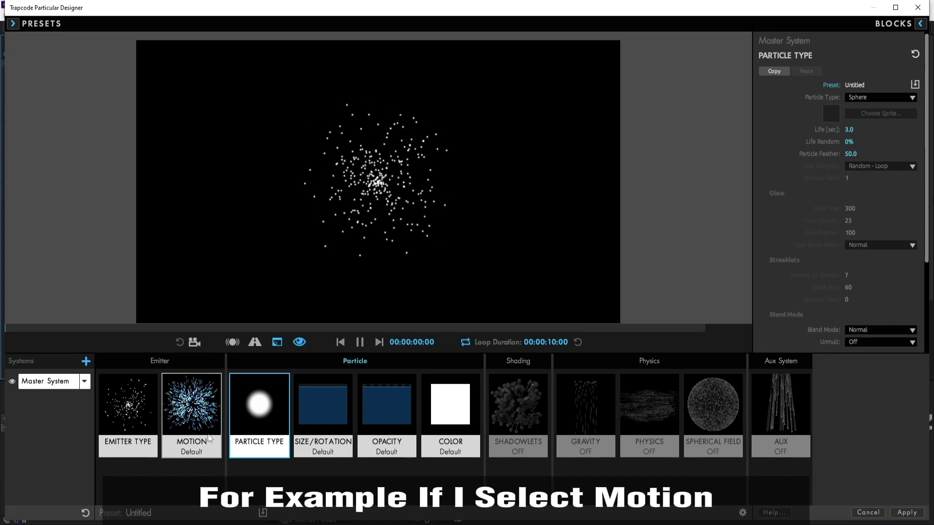
pyautogui.click(196, 421)
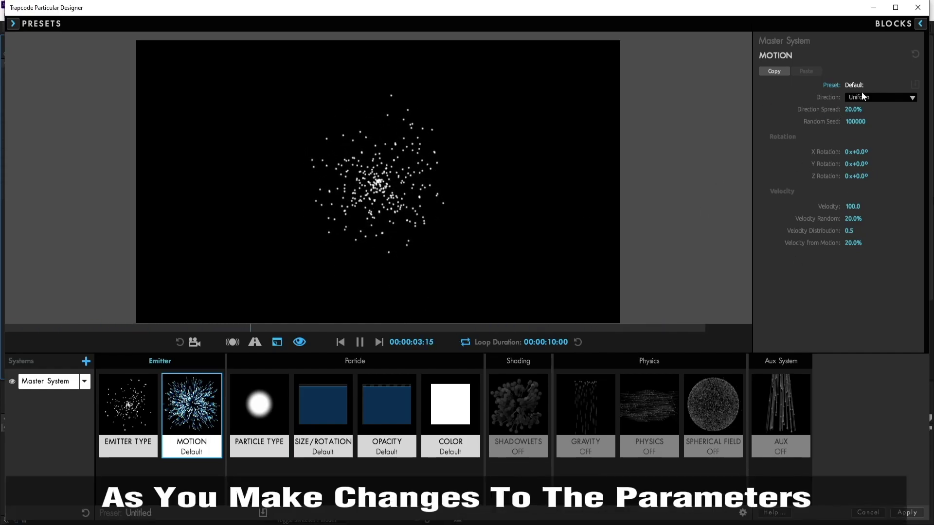
# Step: Set the particle Color to bright green in the Color block
pyautogui.click(313, 413)
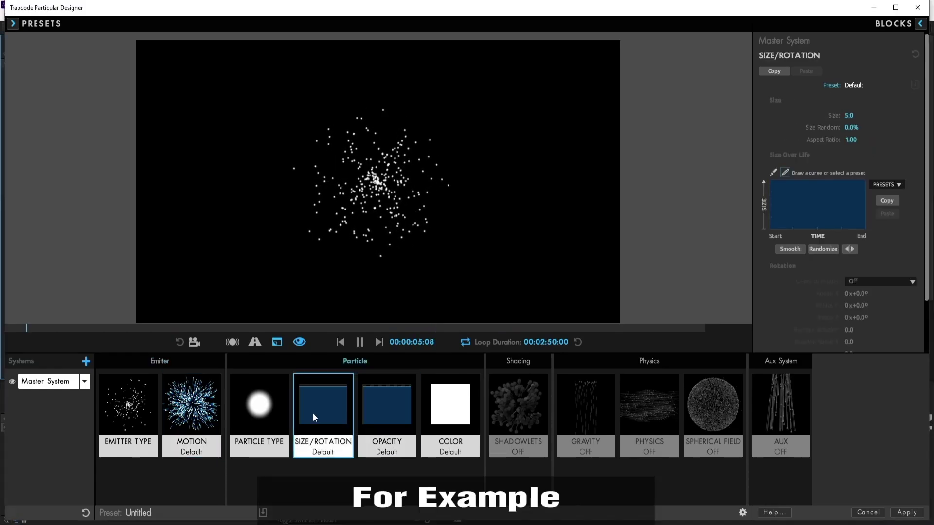
pyautogui.click(447, 409)
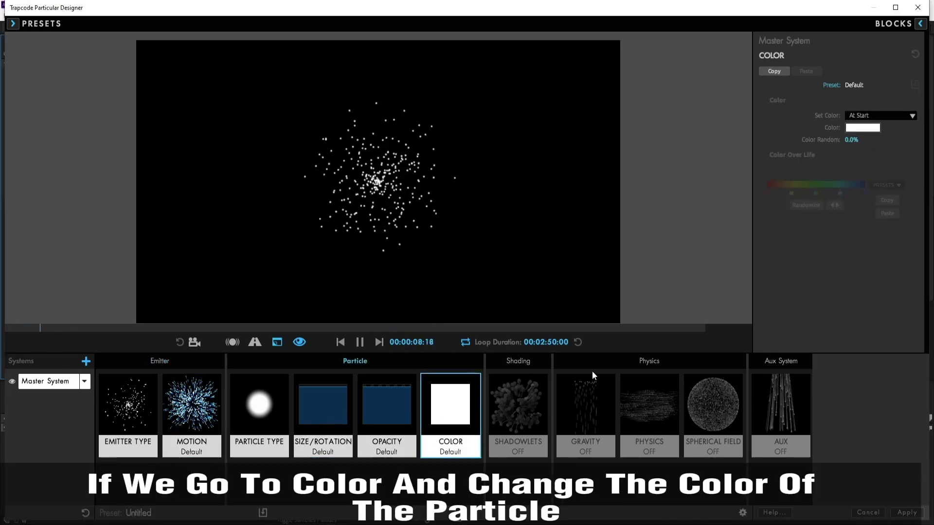
pyautogui.click(860, 127)
pyautogui.click(405, 210)
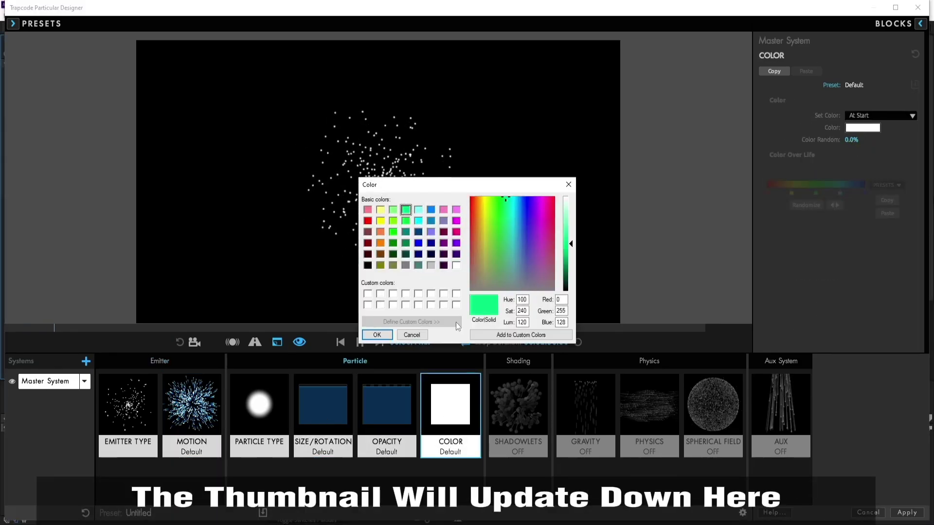
pyautogui.click(377, 335)
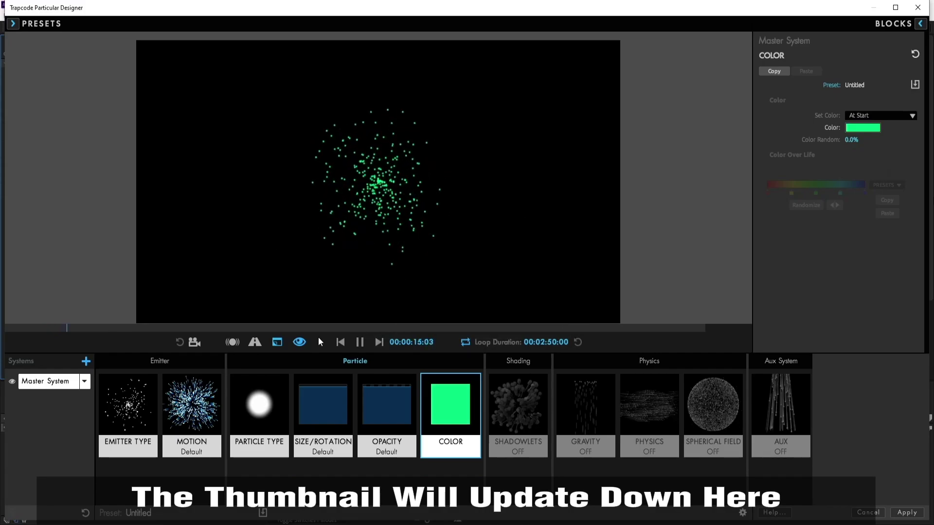
# Step: Apply the triangle rise-and-fall Size Over Life curve
pyautogui.click(314, 429)
pyautogui.click(882, 185)
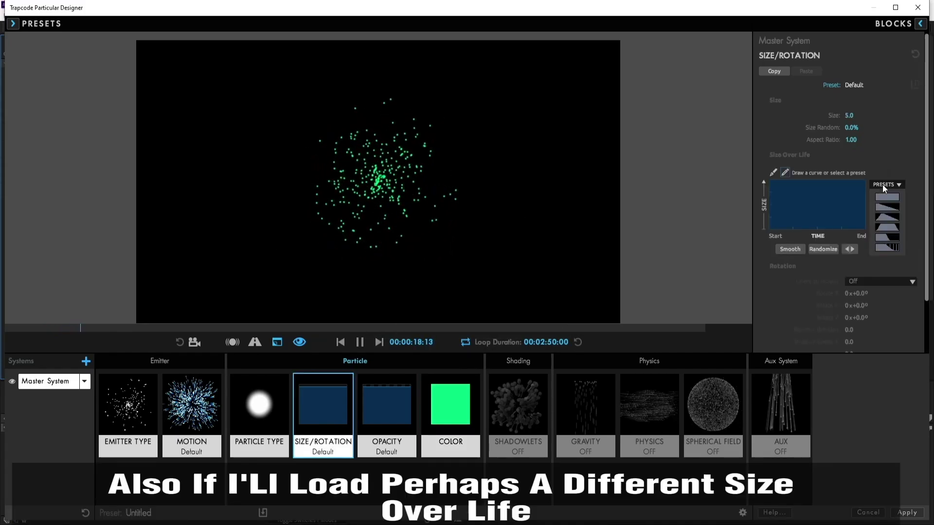
pyautogui.click(888, 216)
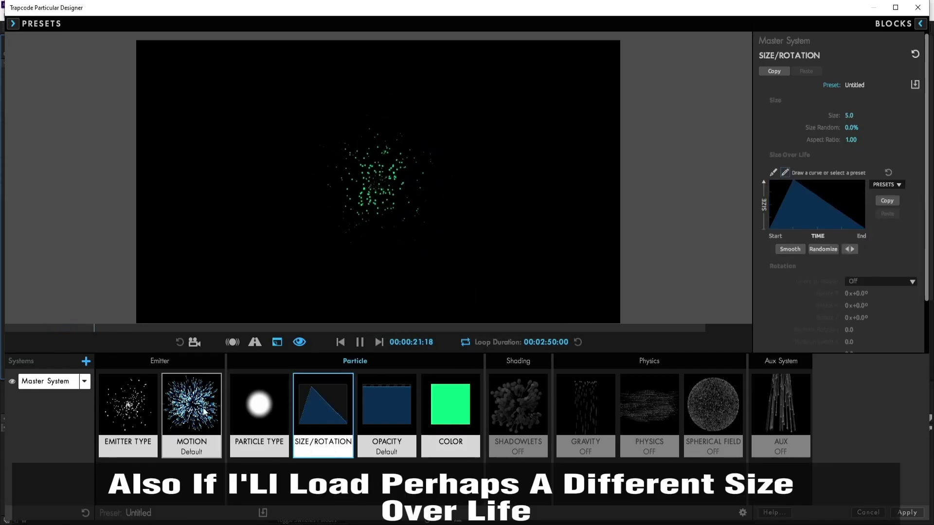
# Step: Set Particle Type to Star (No DOF) and drag the emitter around the preview
pyautogui.click(255, 412)
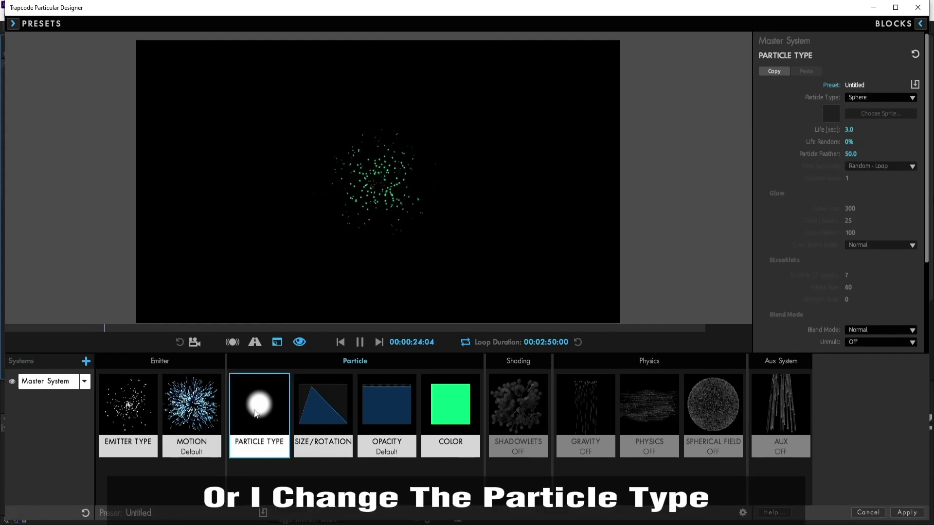
pyautogui.click(871, 97)
pyautogui.click(868, 128)
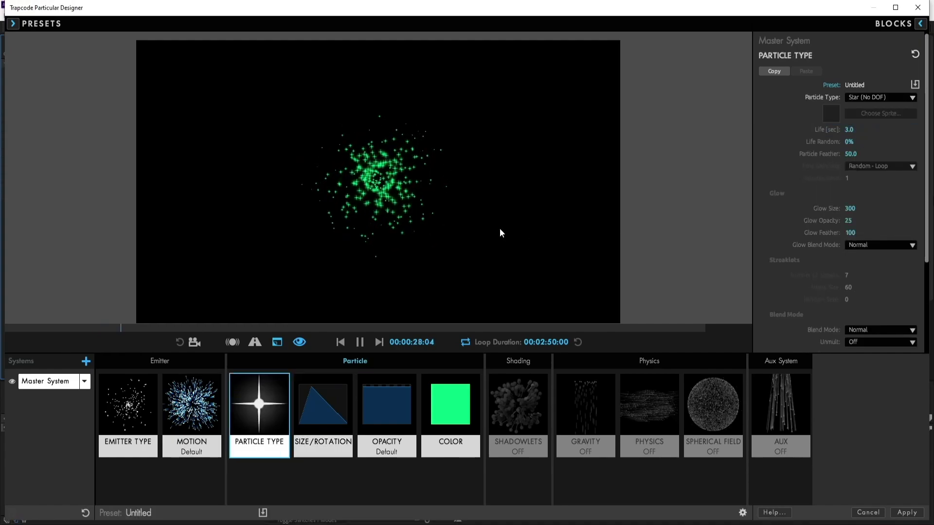
pyautogui.moveTo(500, 232)
pyautogui.mouseDown()
pyautogui.moveTo(288, 165)
pyautogui.moveTo(502, 154)
pyautogui.moveTo(369, 246)
pyautogui.moveTo(312, 149)
pyautogui.moveTo(614, 175)
pyautogui.mouseUp()
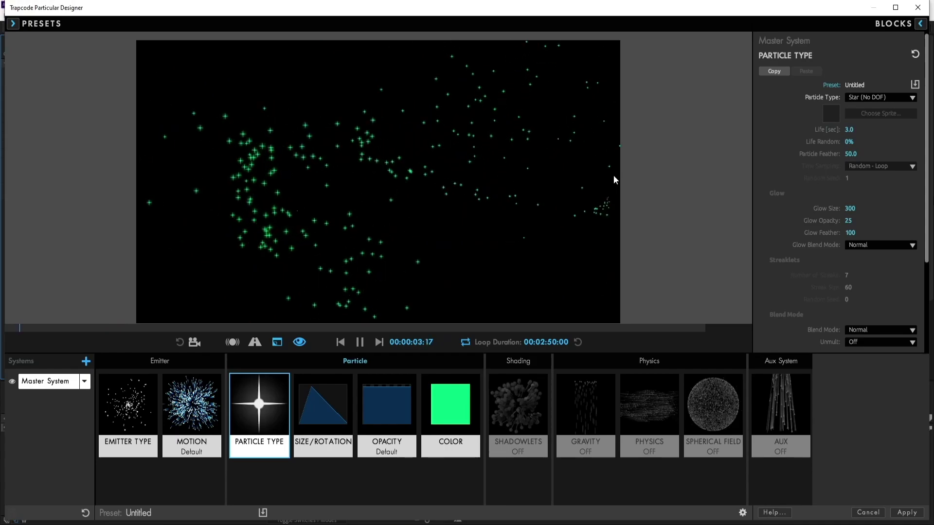
# Step: Bring up the block preset browsers for Motion and Particle Type
pyautogui.doubleClick(194, 407)
pyautogui.click(265, 408)
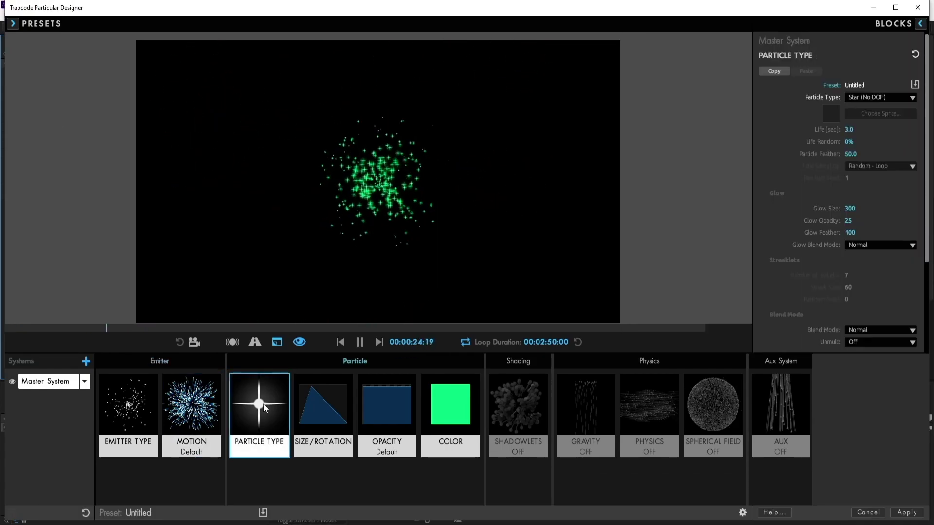
pyautogui.doubleClick(265, 408)
# Step: Load the Directional preset onto the Motion block from the Blocks presets drawer
pyautogui.click(457, 409)
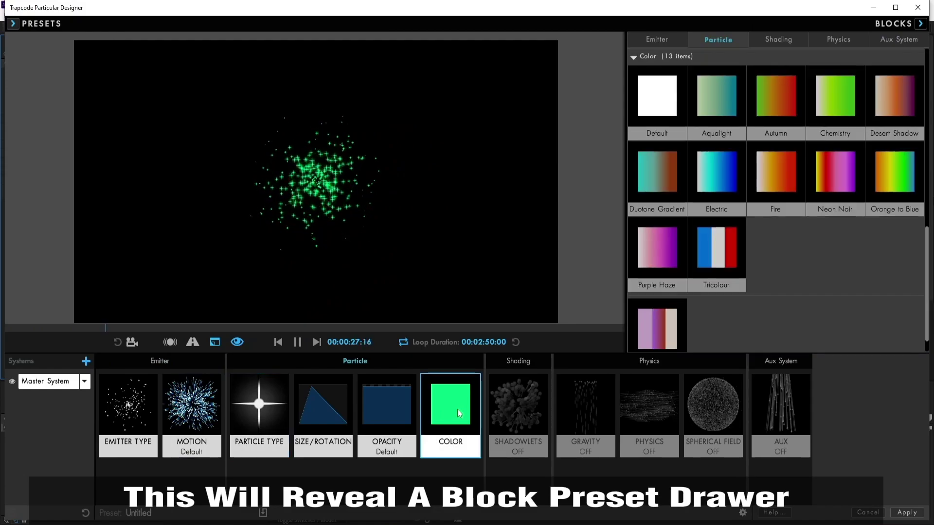
pyautogui.doubleClick(457, 409)
pyautogui.doubleClick(183, 413)
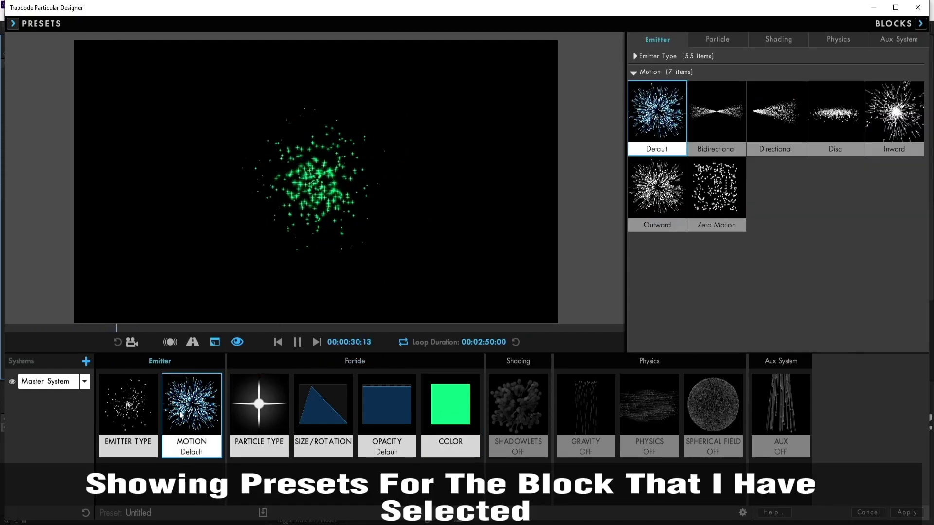
pyautogui.press('b')
pyautogui.press('b')
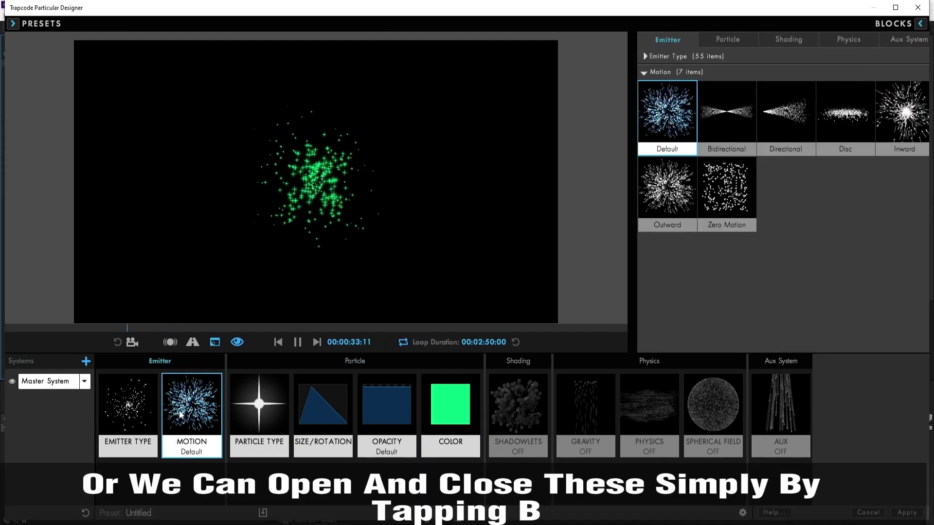
pyautogui.press('b')
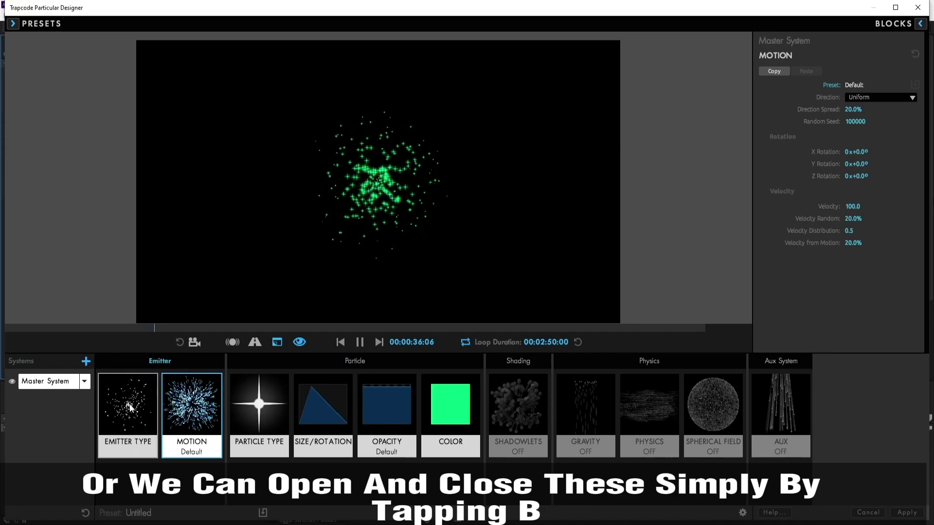
pyautogui.click(130, 409)
pyautogui.press('b')
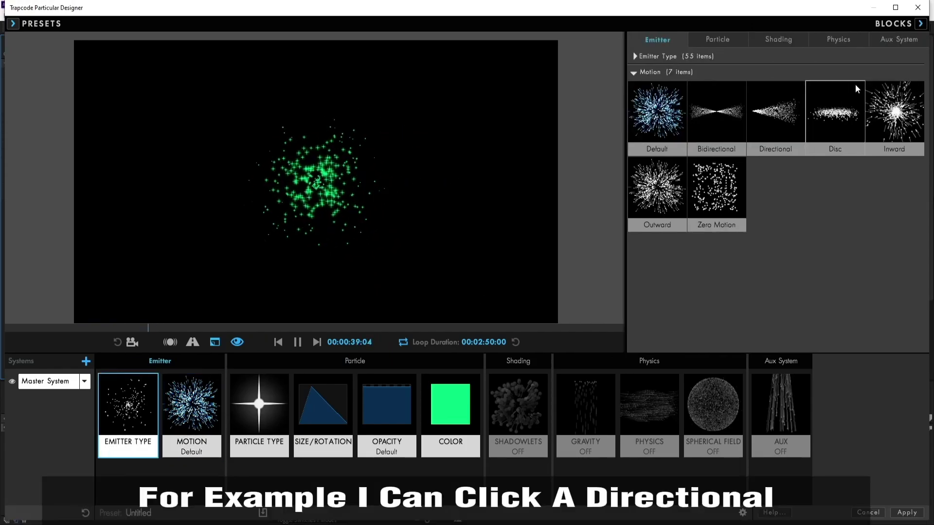
pyautogui.click(773, 127)
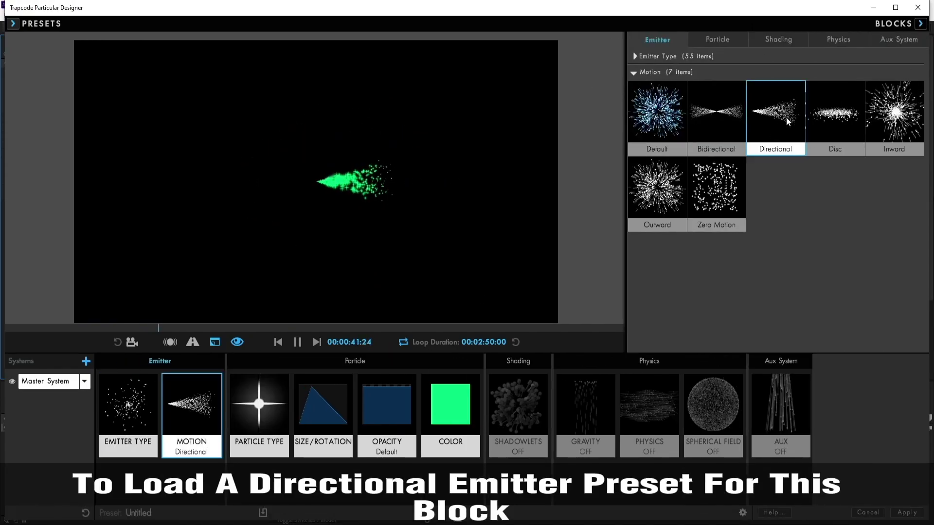
# Step: Apply the Tricolour preset to the Color block
pyautogui.doubleClick(453, 399)
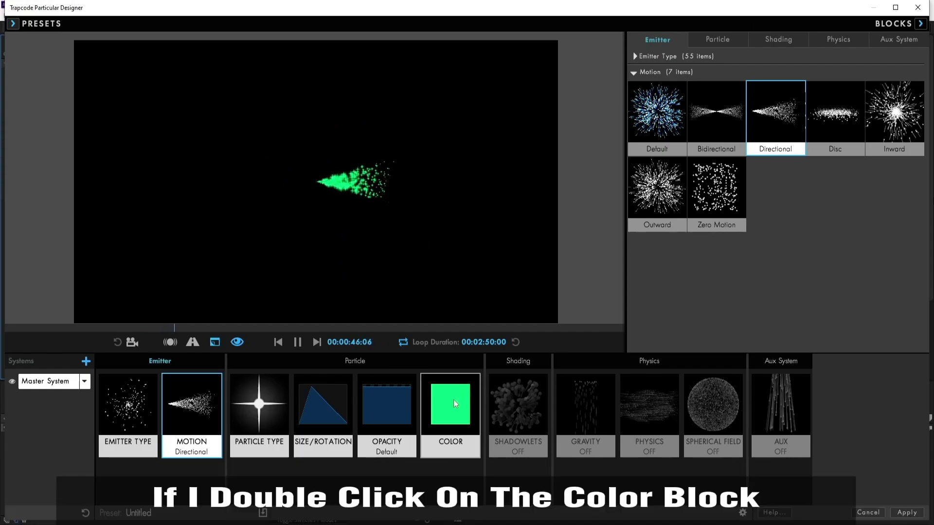
pyautogui.doubleClick(453, 402)
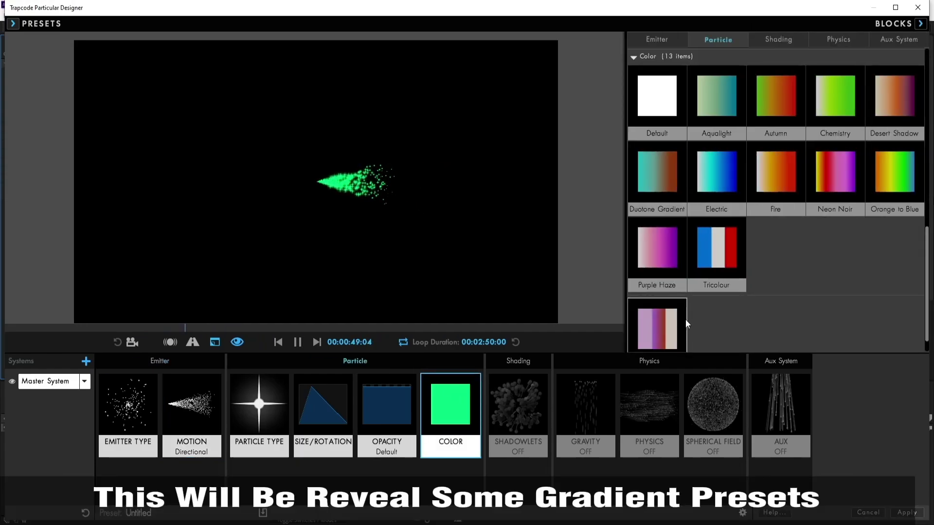
pyautogui.click(723, 267)
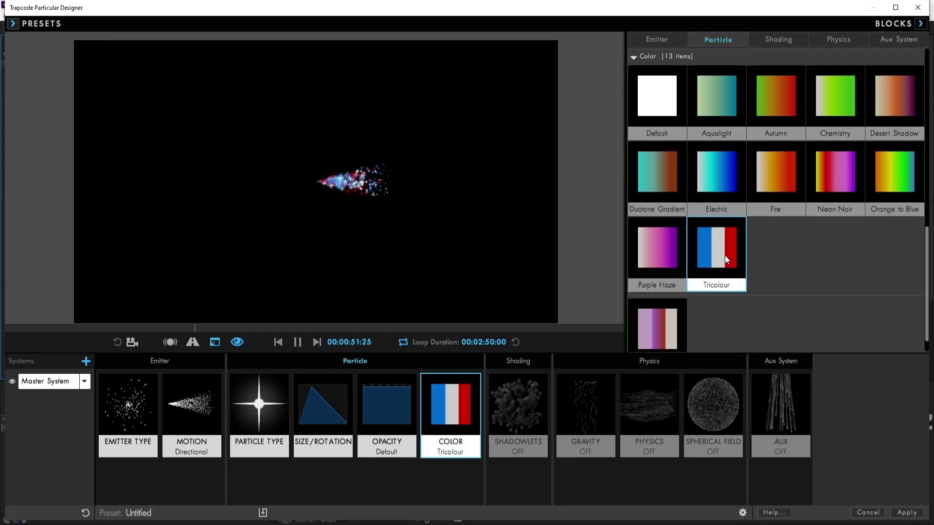
# Step: Randomize the colour gradient three times for a green, purple and orange mix
pyautogui.click(441, 400)
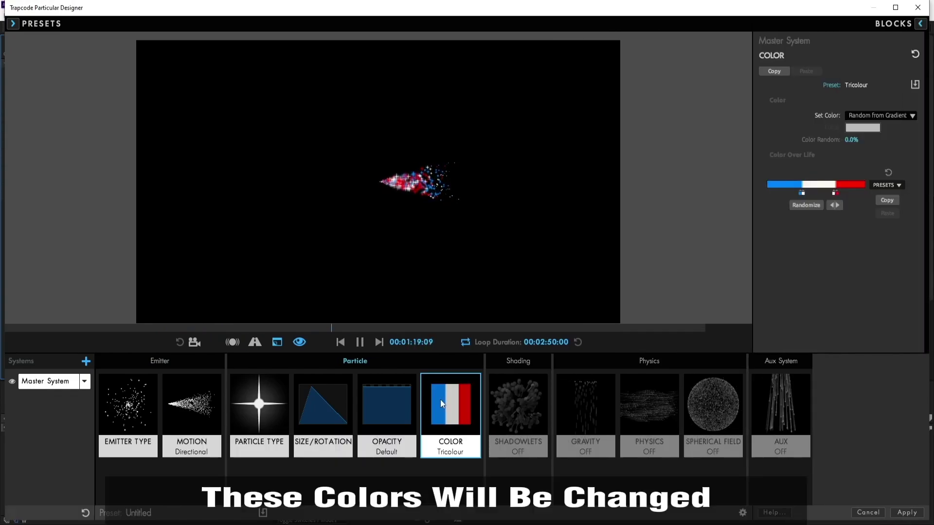
pyautogui.click(810, 207)
pyautogui.click(810, 207)
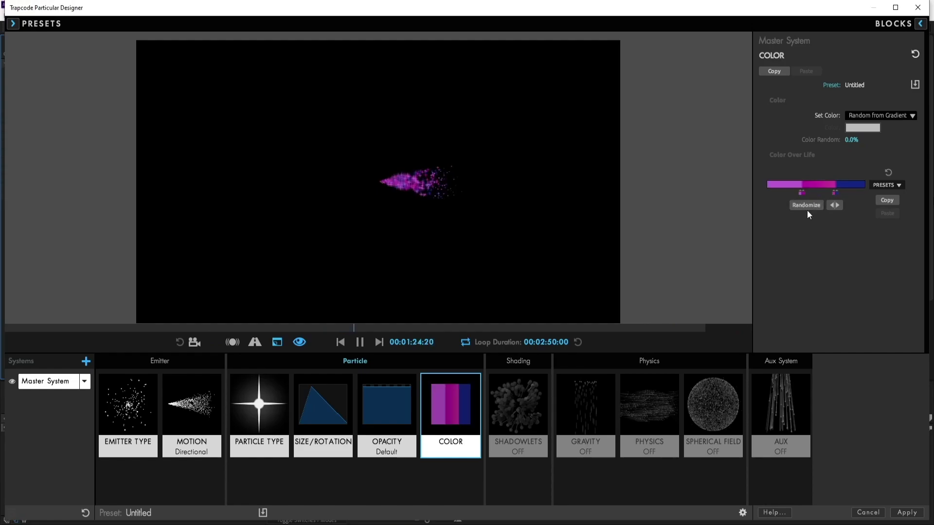
pyautogui.click(806, 206)
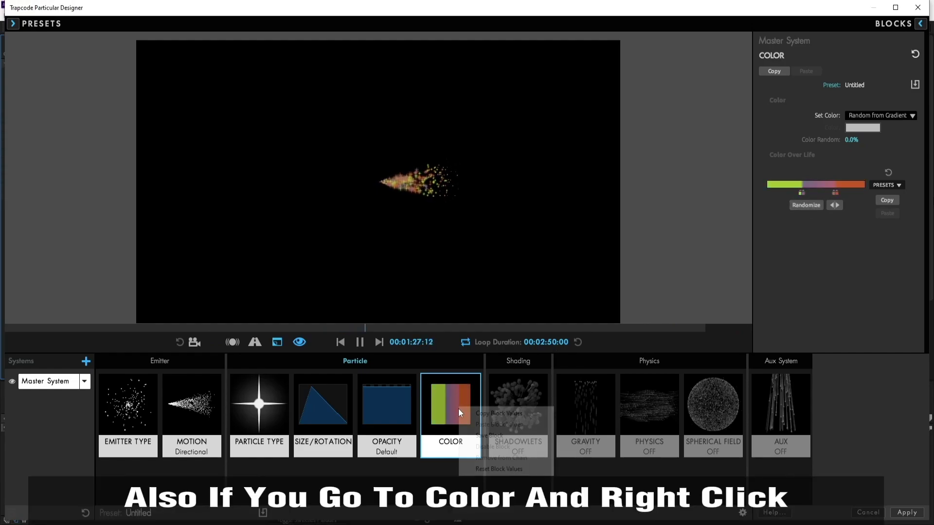
# Step: Save the Color block as custom preset 'colors' and find it in the Color presets
pyautogui.rightClick(458, 409)
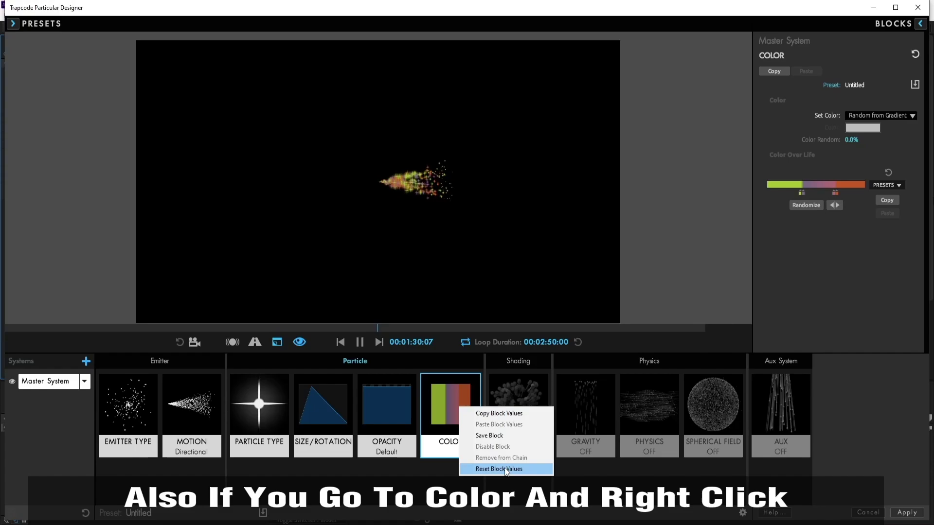
pyautogui.click(502, 436)
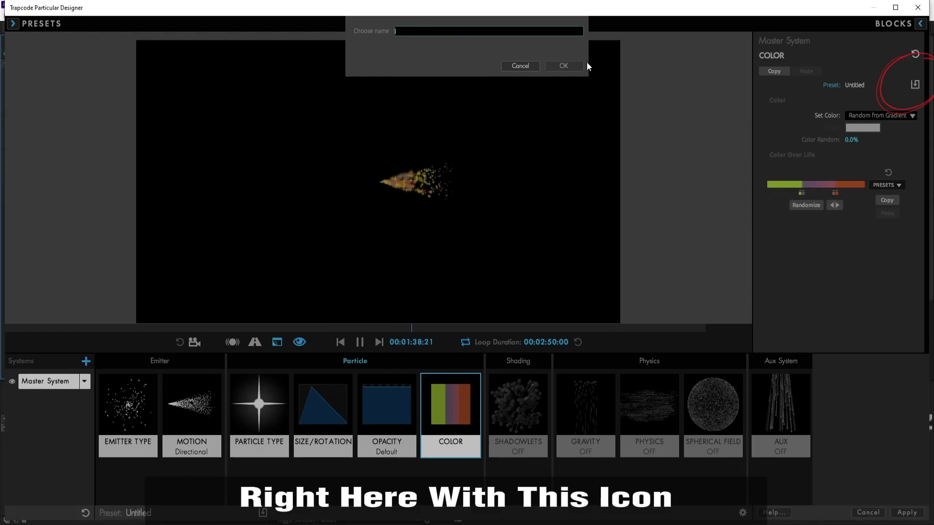
pyautogui.write('colors')
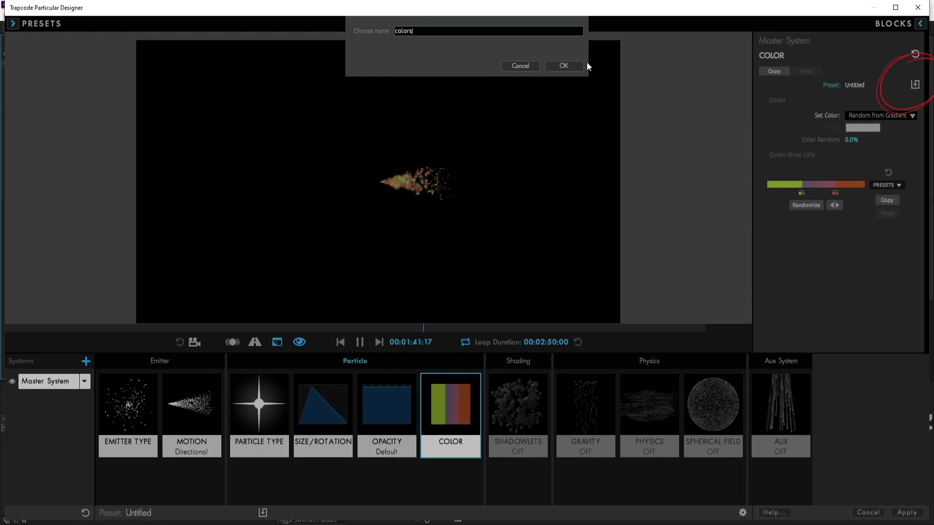
pyautogui.press('Return')
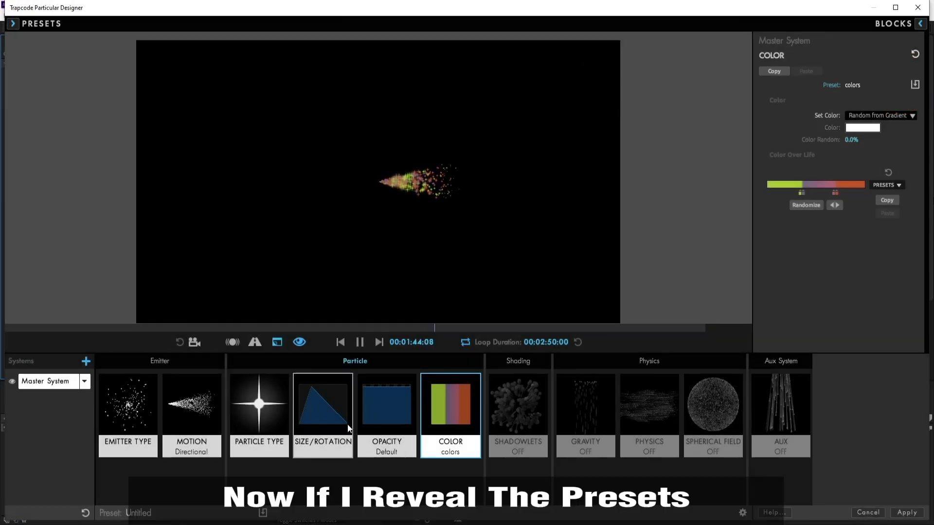
pyautogui.click(433, 411)
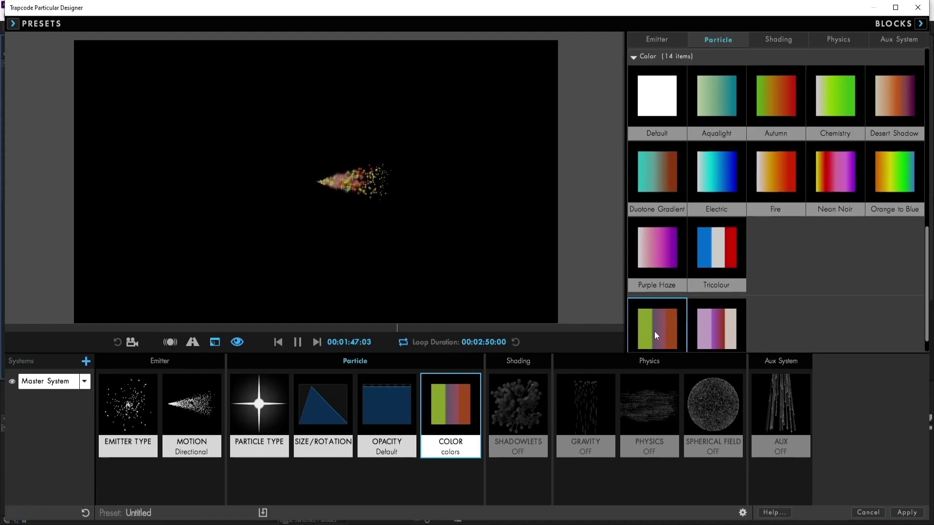
pyautogui.moveTo(929, 280); pyautogui.dragTo(927, 293)
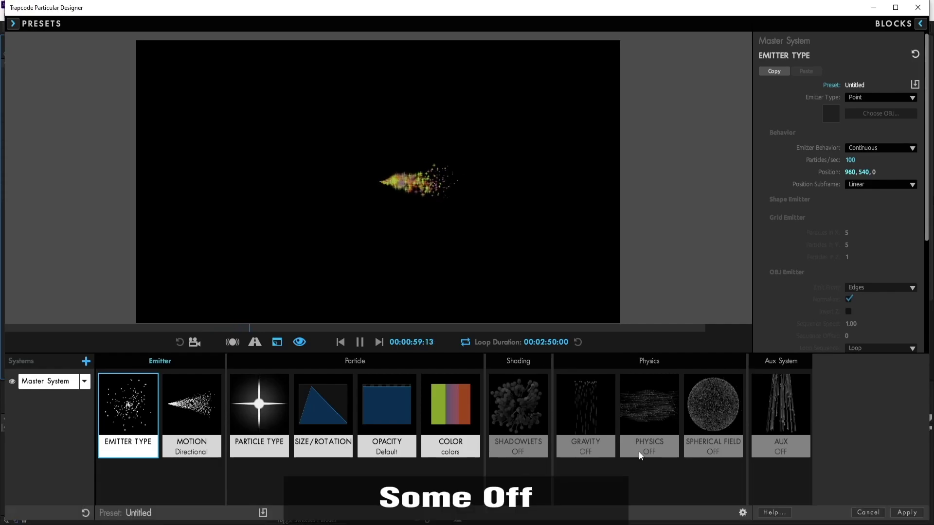
# Step: Select the Physics Gravity block, showing gravity at 0.0
pyautogui.click(578, 400)
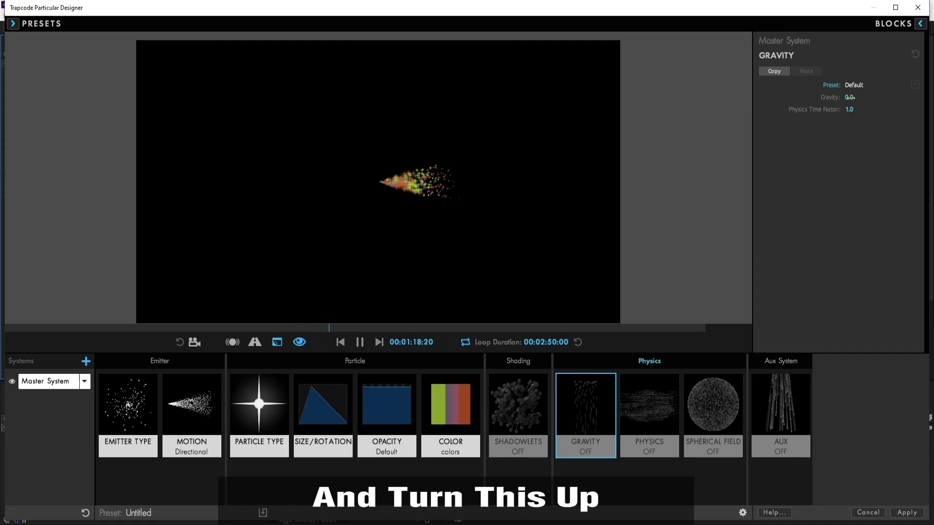
# Step: Increase Gravity to 79.0, bending the particle stream downward
pyautogui.moveTo(849, 98); pyautogui.dragTo(871, 97)
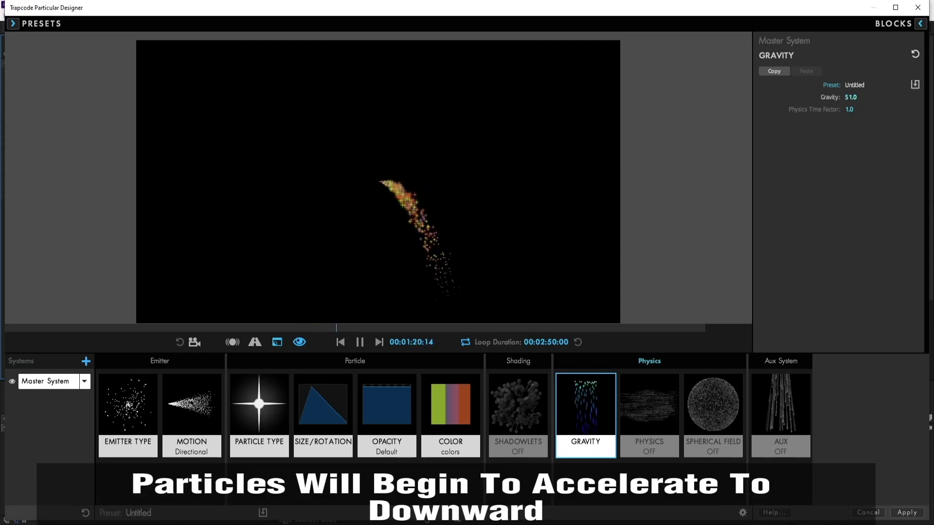
pyautogui.moveTo(851, 97); pyautogui.dragTo(871, 97)
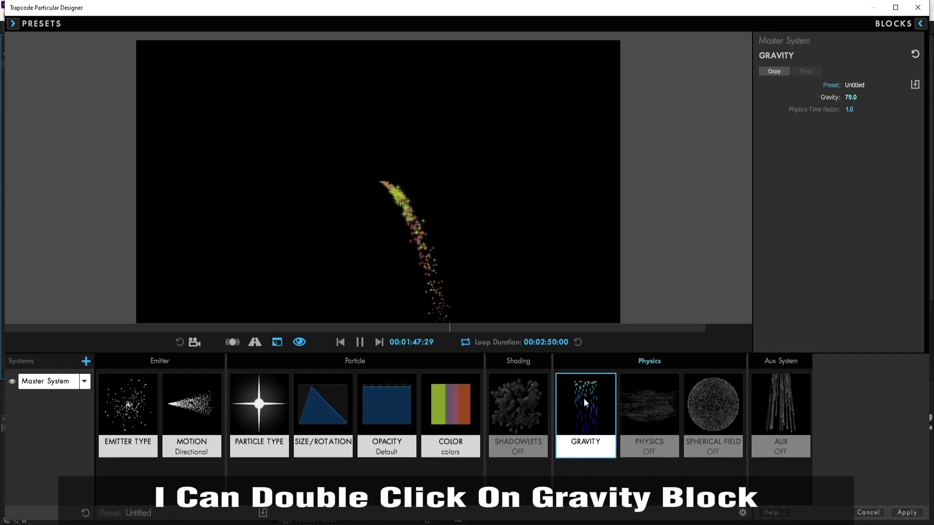
# Step: Apply the Negative Gravity preset, then reset the Gravity block values back to off
pyautogui.doubleClick(584, 399)
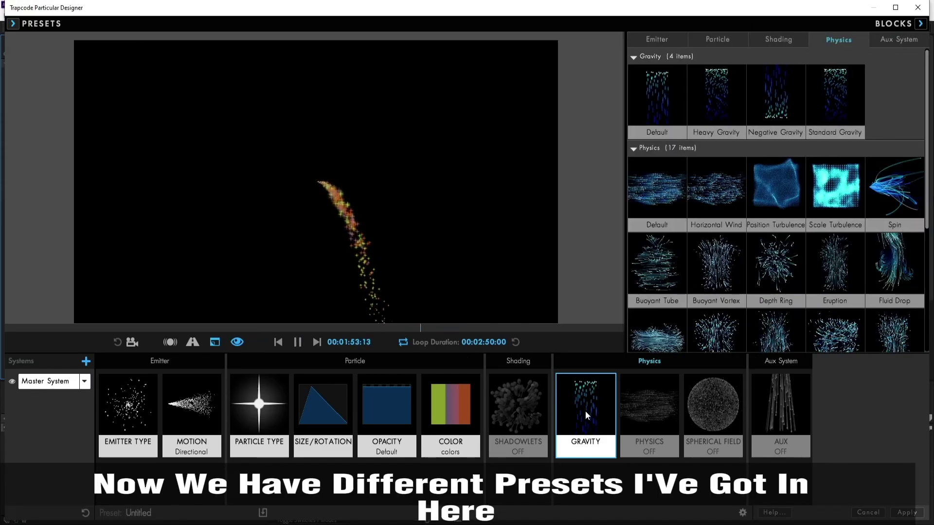
pyautogui.click(779, 100)
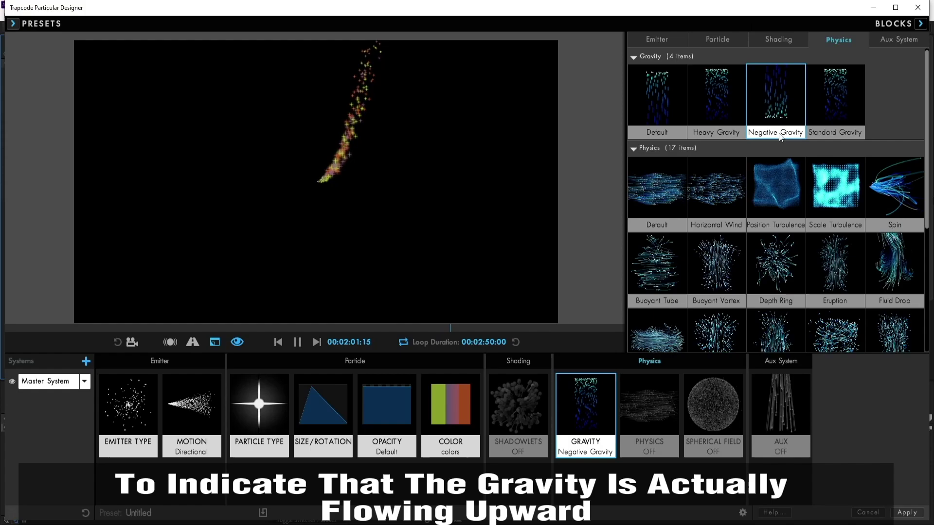
pyautogui.rightClick(599, 414)
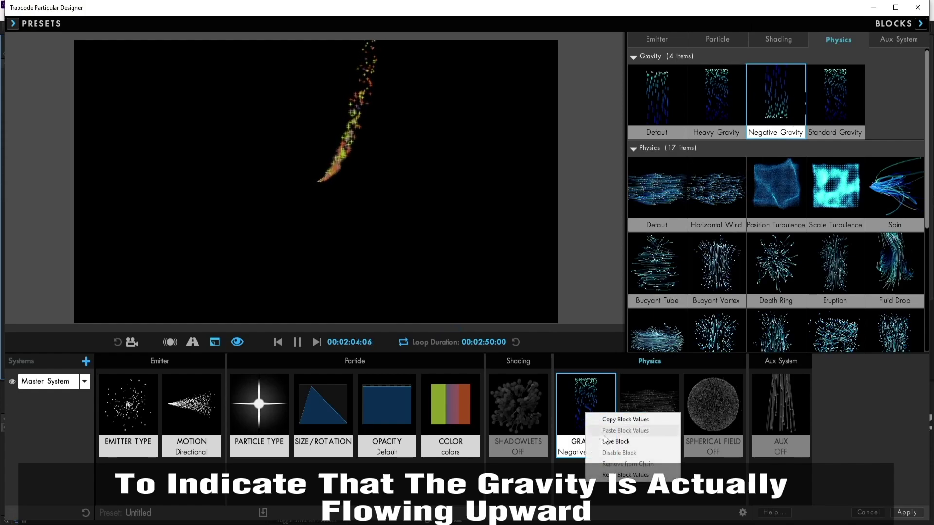
pyautogui.click(620, 440)
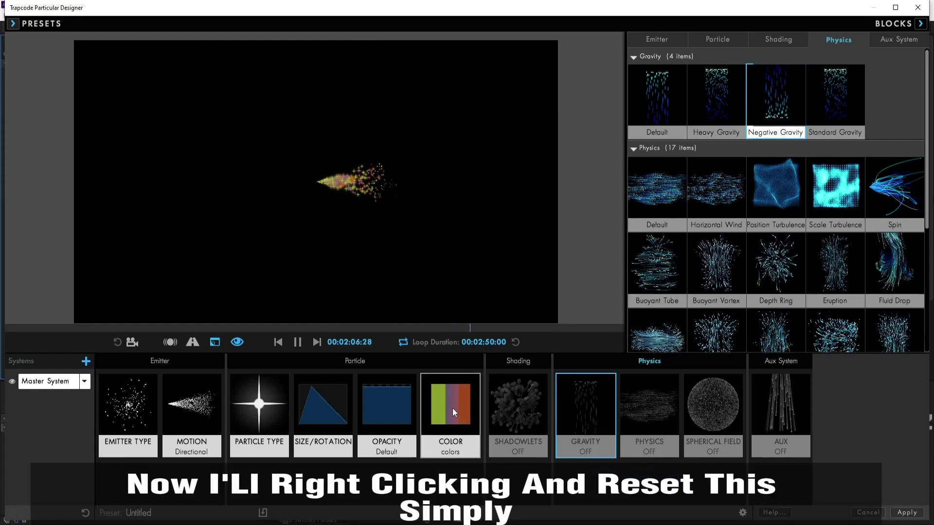